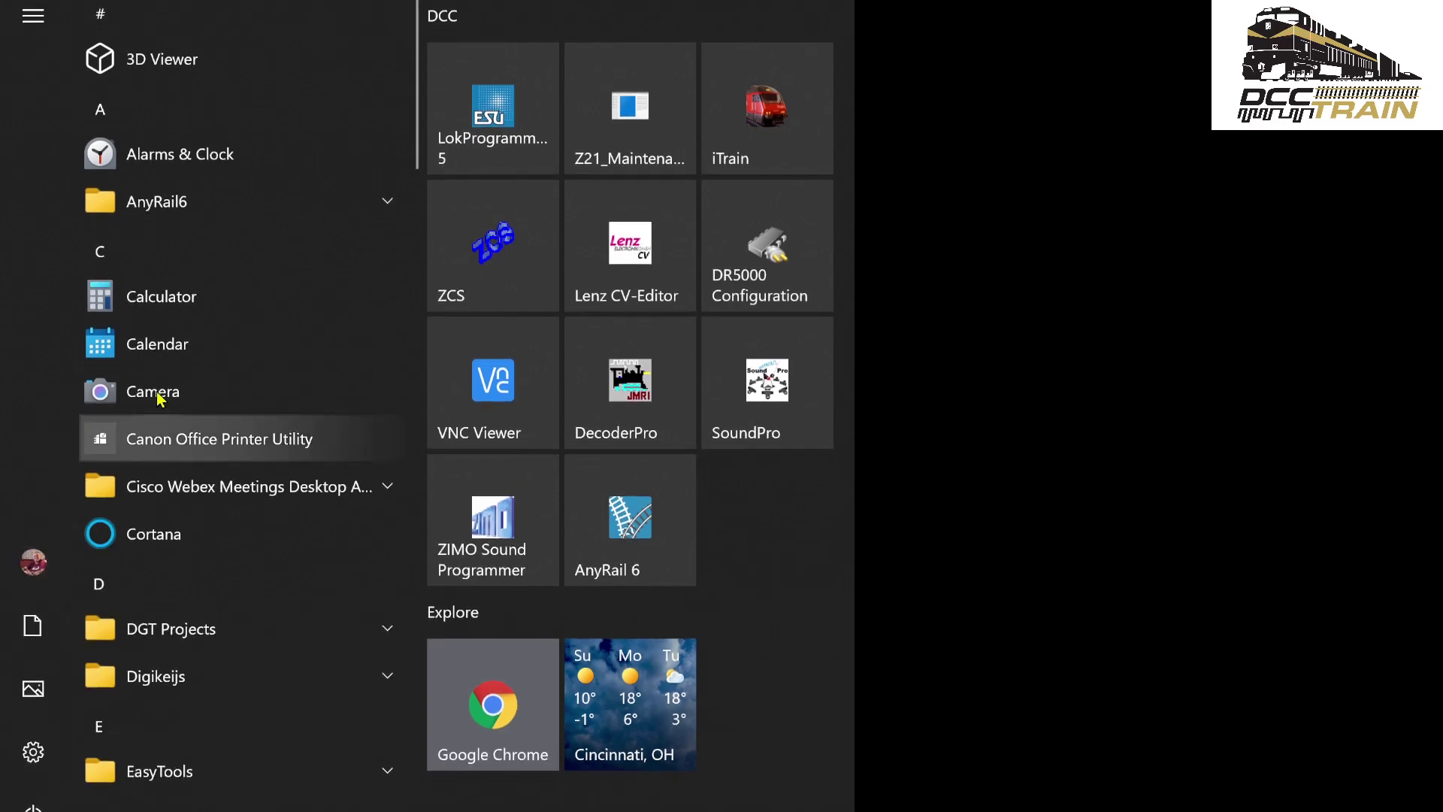
Launch LokProgrammer 5 from the Start menu's DCC group.
left_click(502, 146)
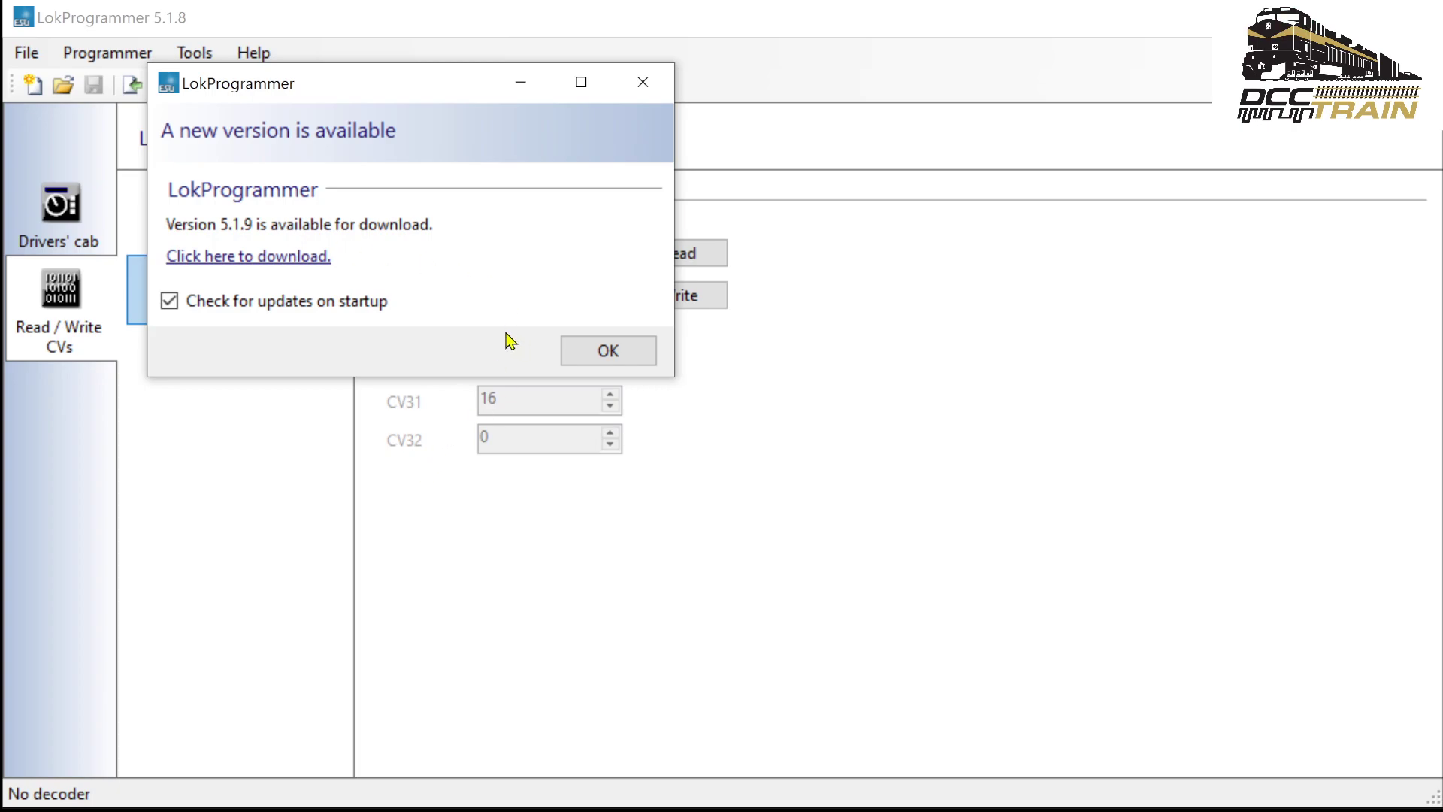
Download the 5.1.9 update from the new-version notice, then dismiss the notice.
left_click(255, 262)
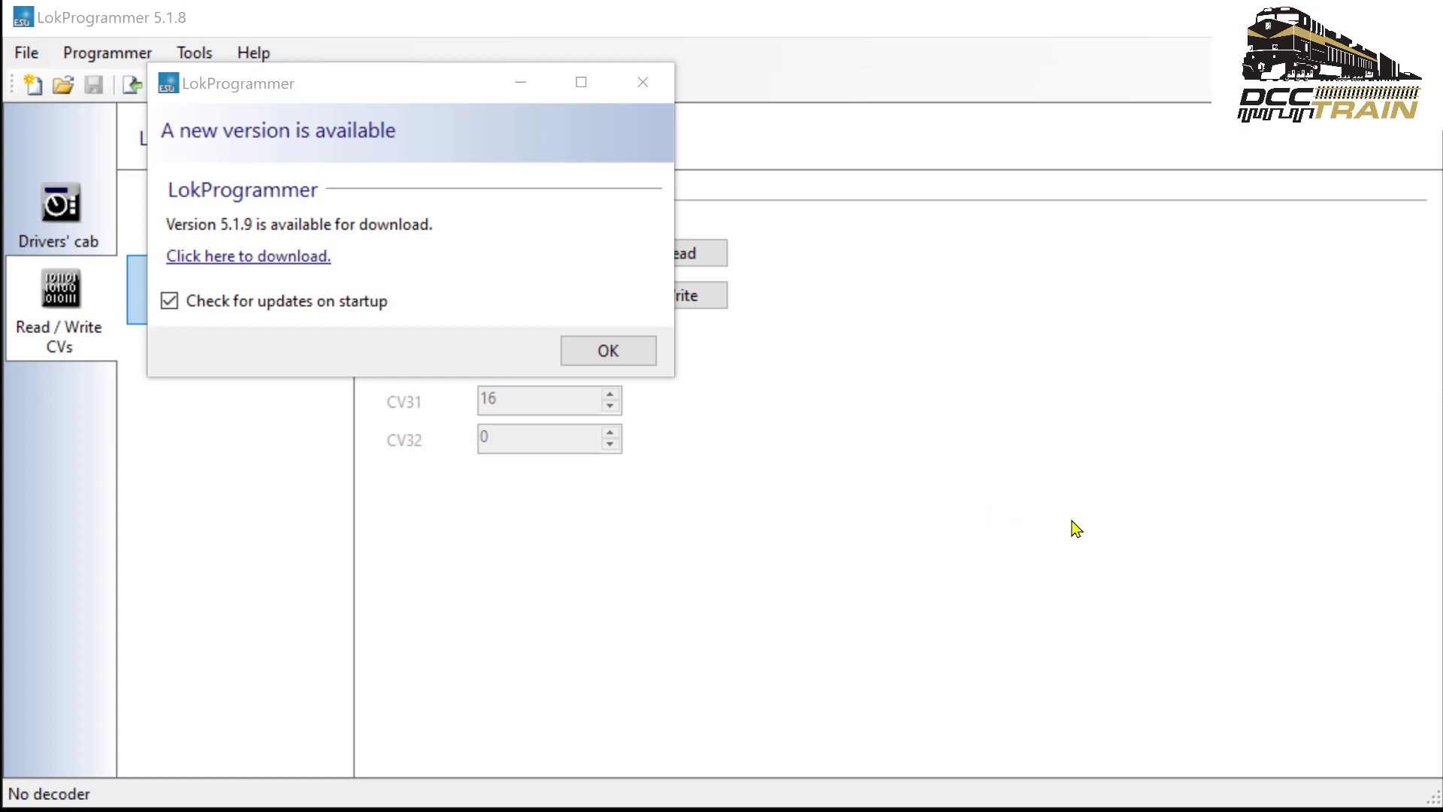
left_click(632, 354)
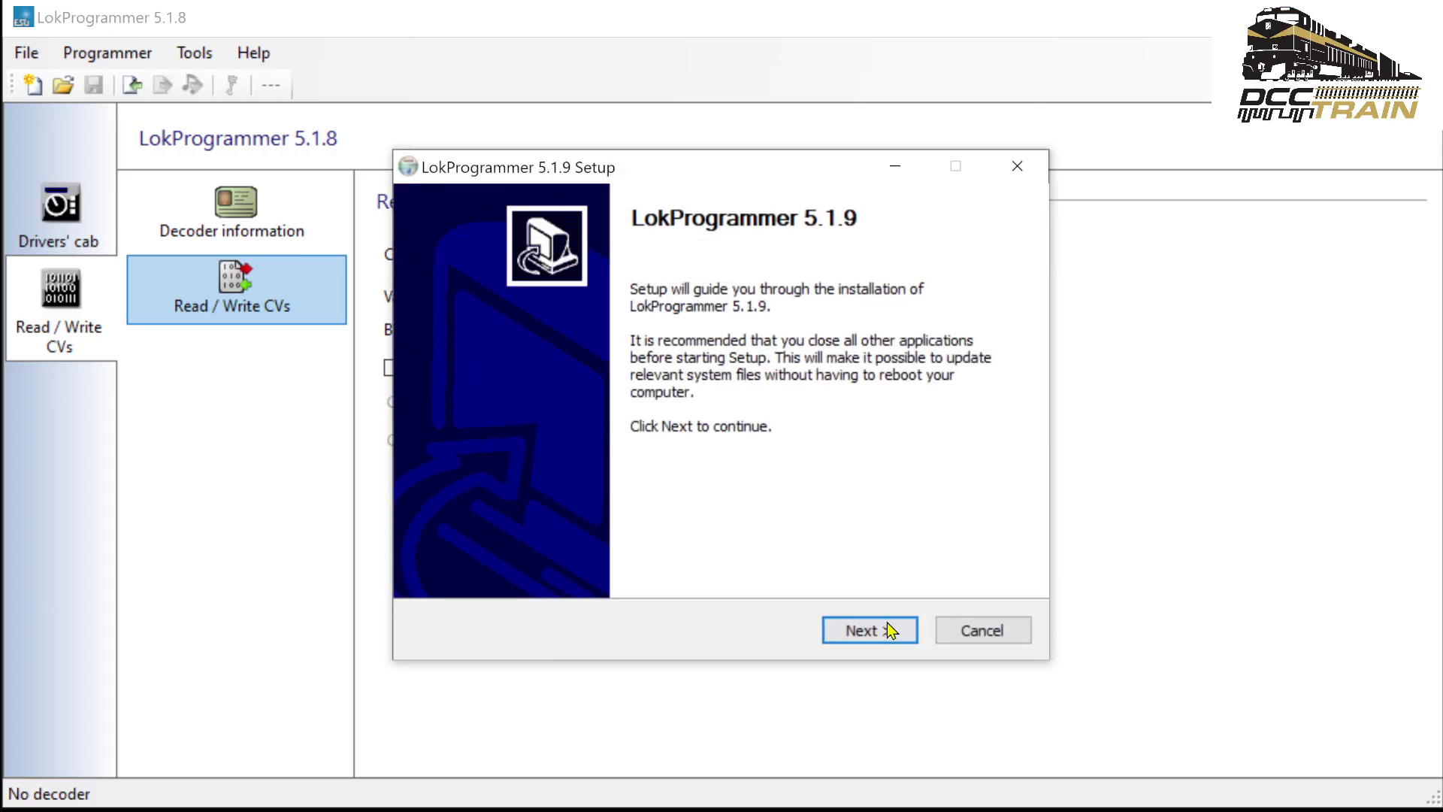
Confirm updating to 5.1.9, close the running LokProgrammer 5.1.8, and let installation proceed.
left_click(884, 633)
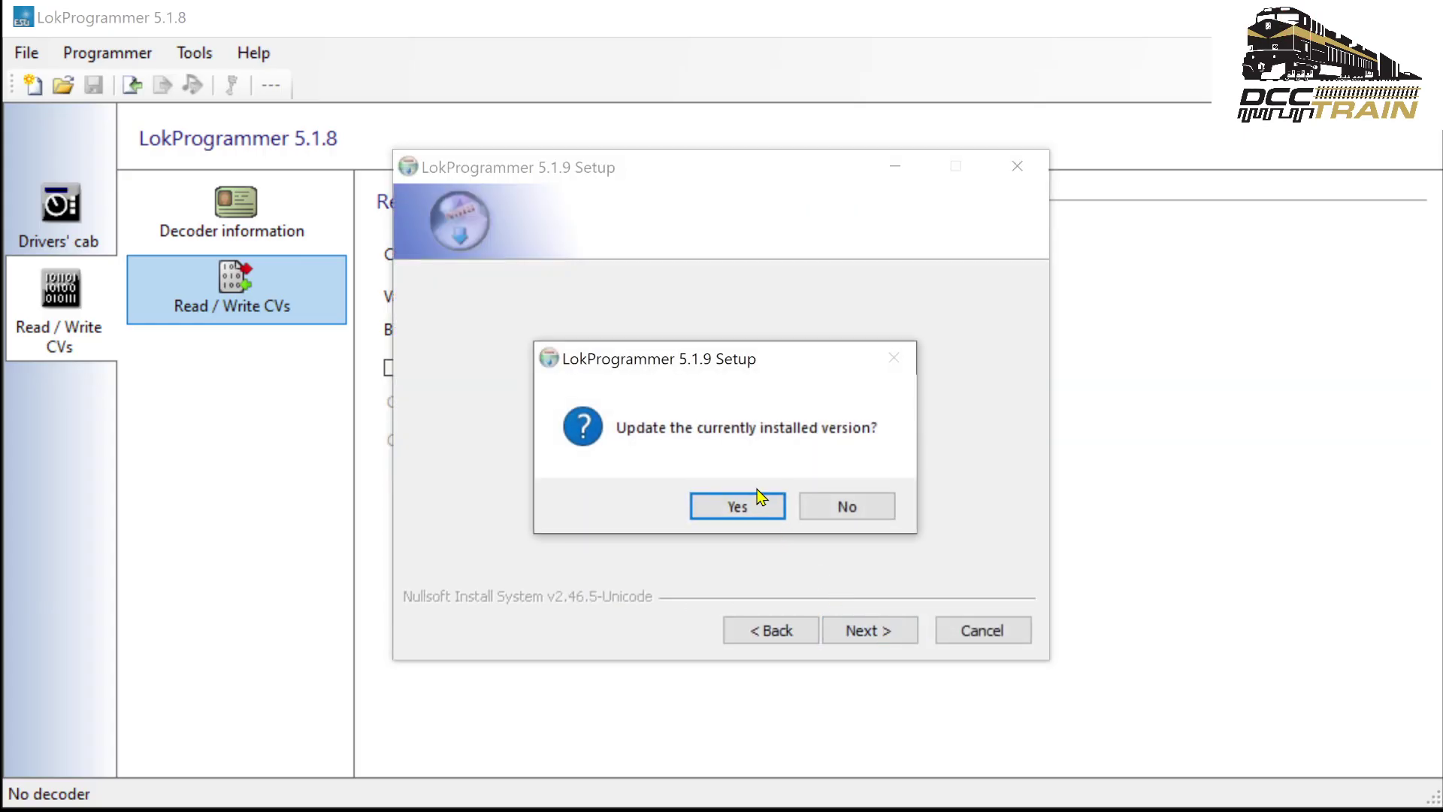
left_click(739, 506)
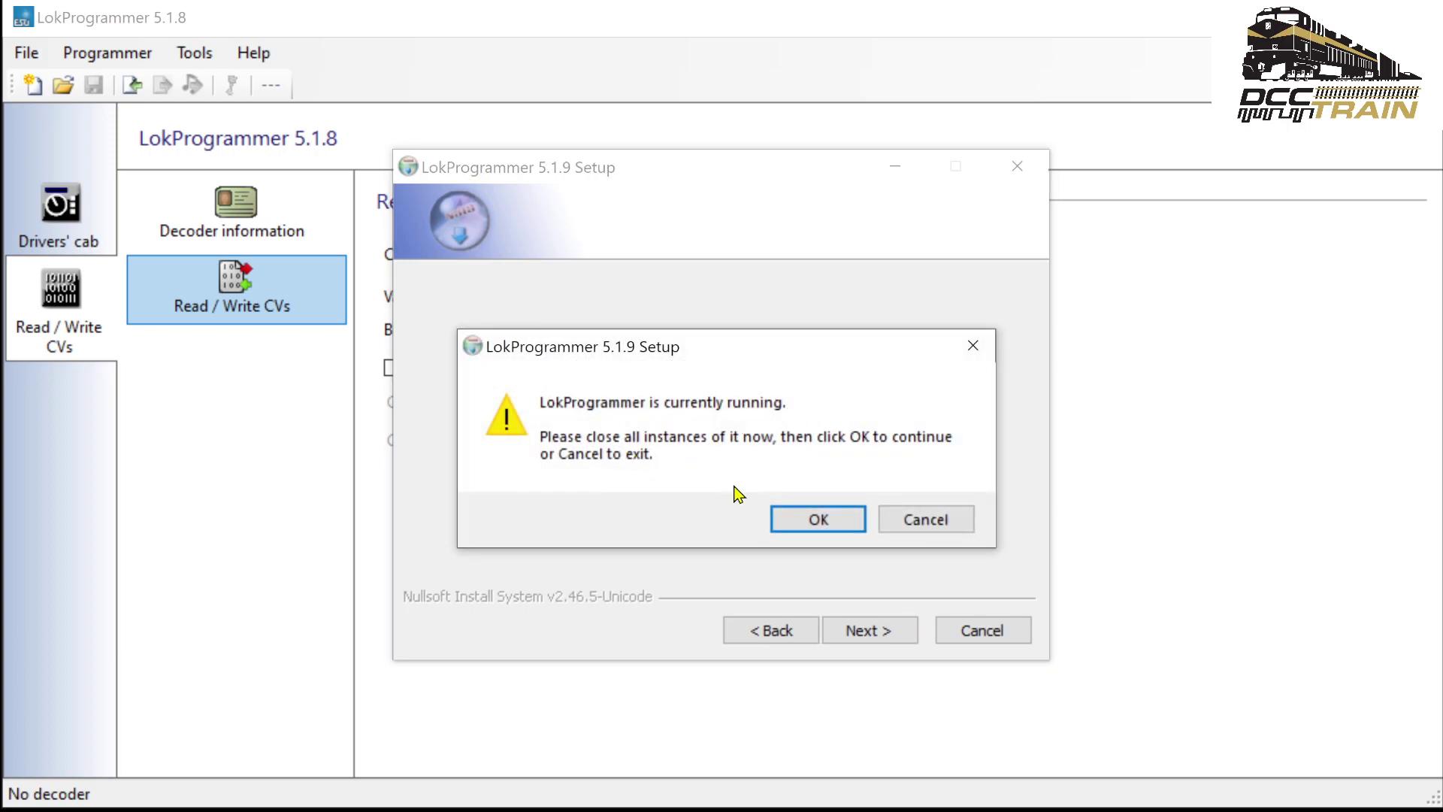
left_click(819, 523)
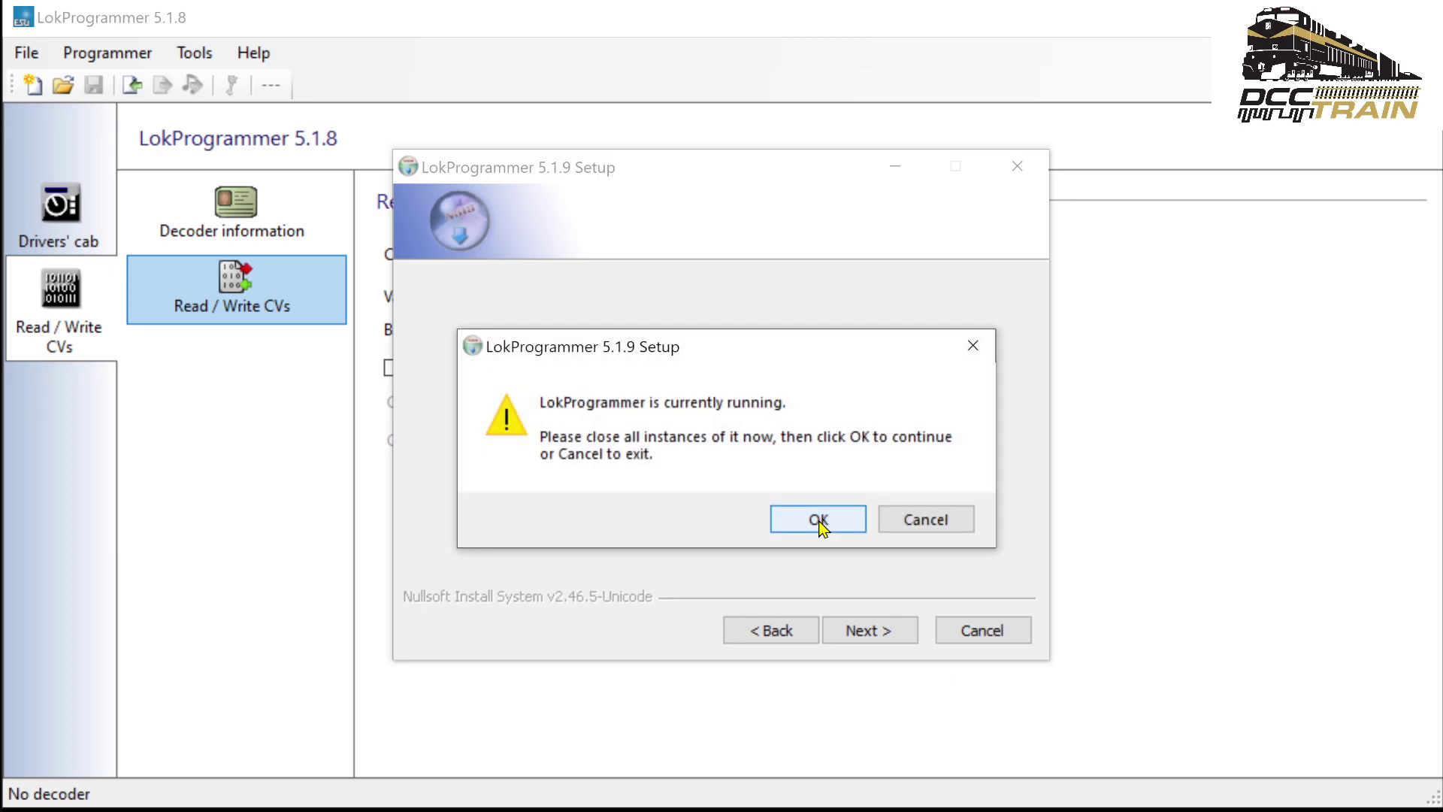
left_click(819, 526)
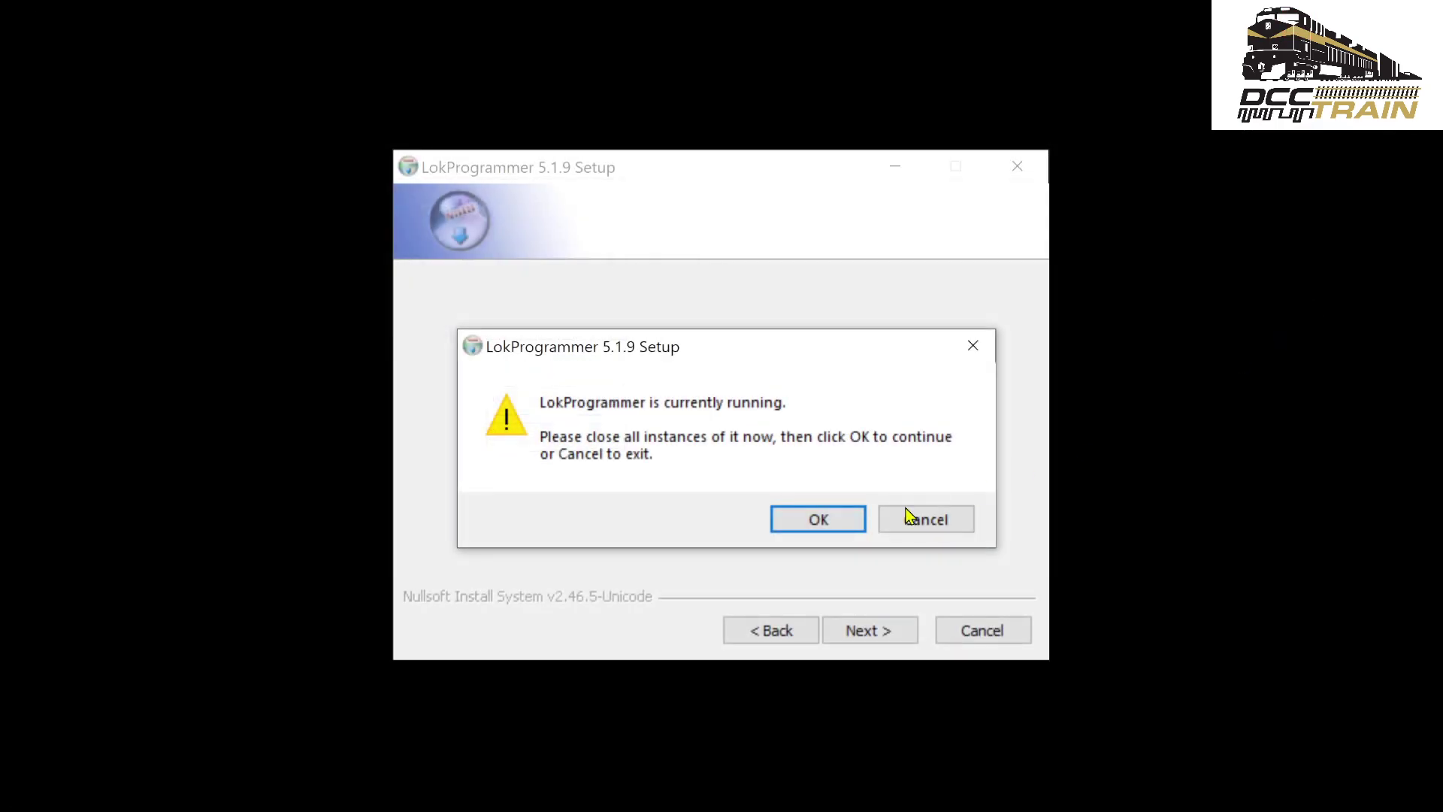
left_click(818, 525)
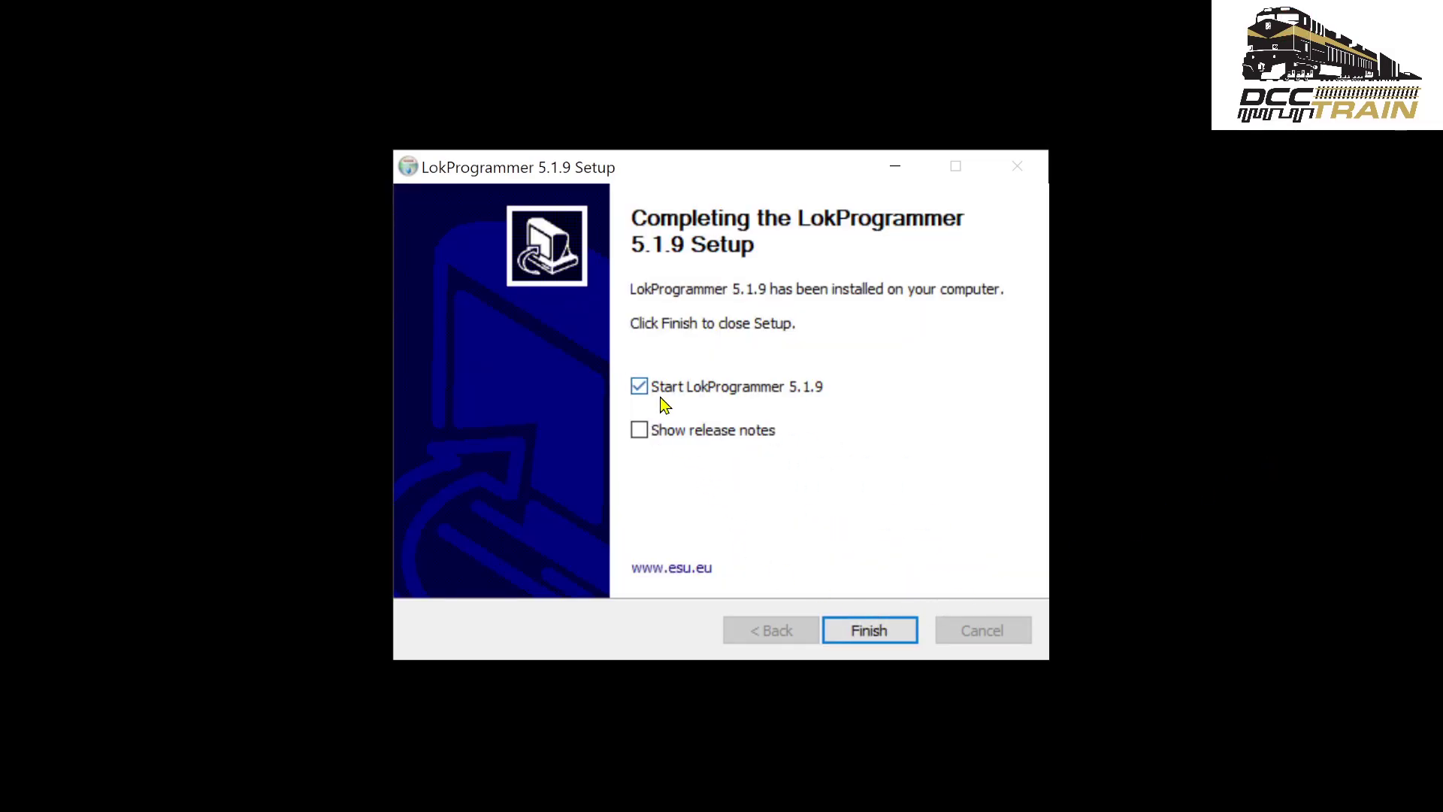
Finish setup with 'Start LokProgrammer 5.1.9' left checked.
left_click(882, 638)
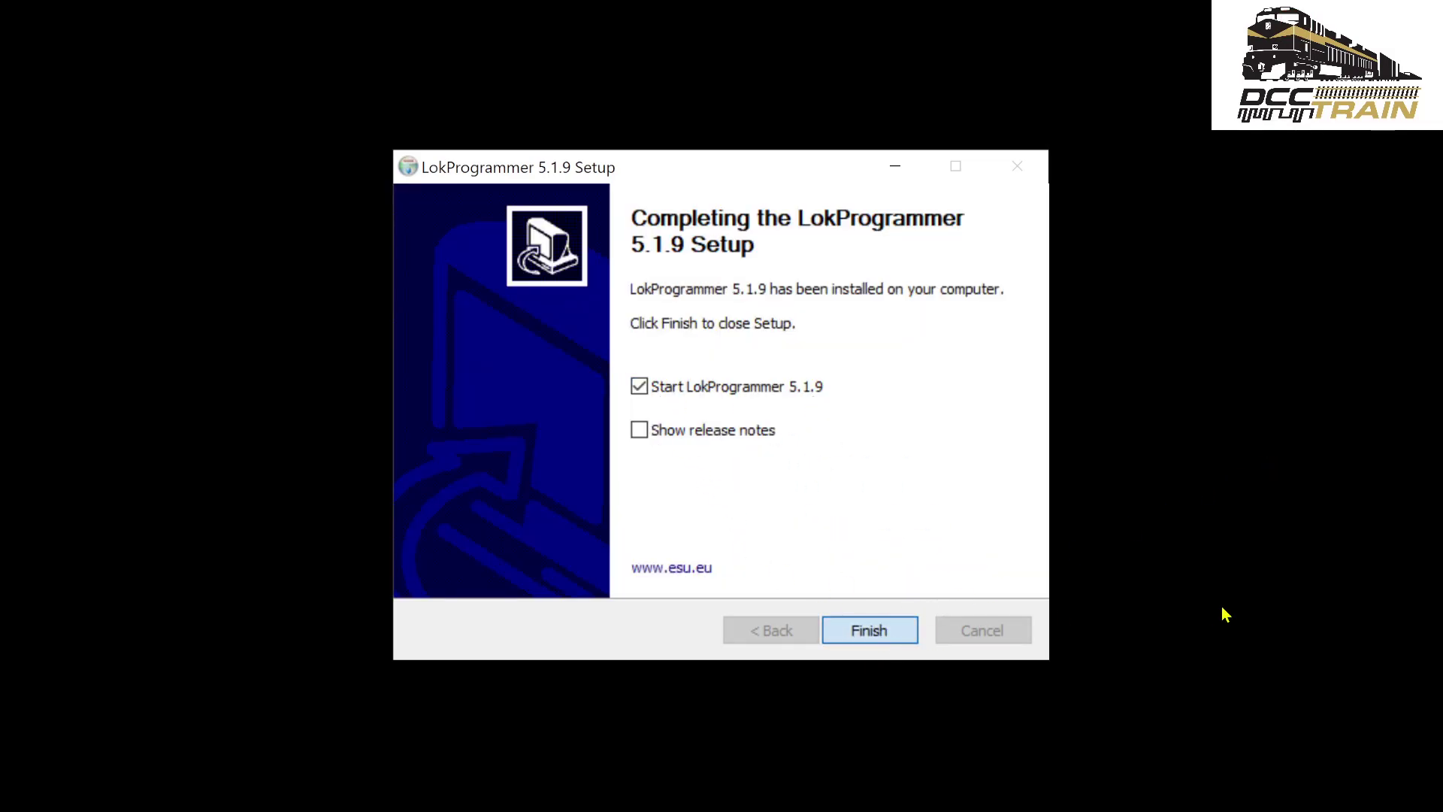